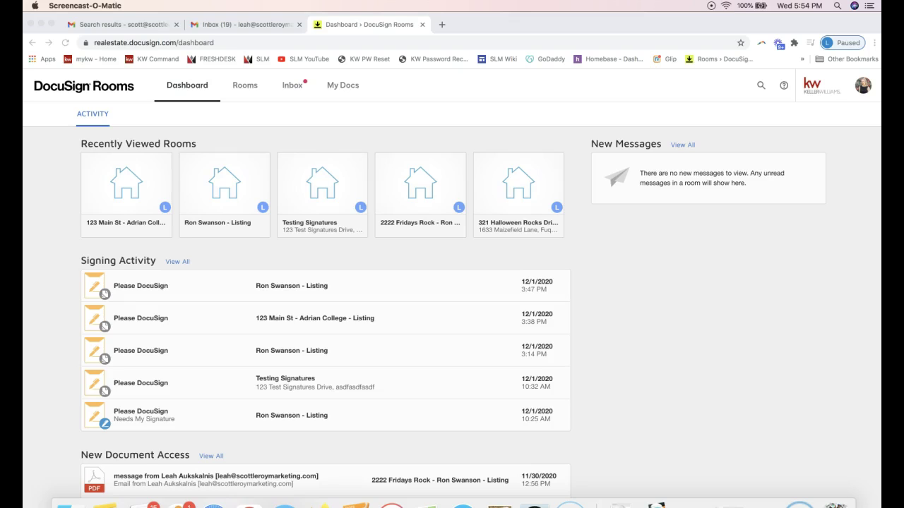
- Switch the account from DocuSign Rooms to DocuSign eSignature through the profile avatar menu
left_click(817, 343)
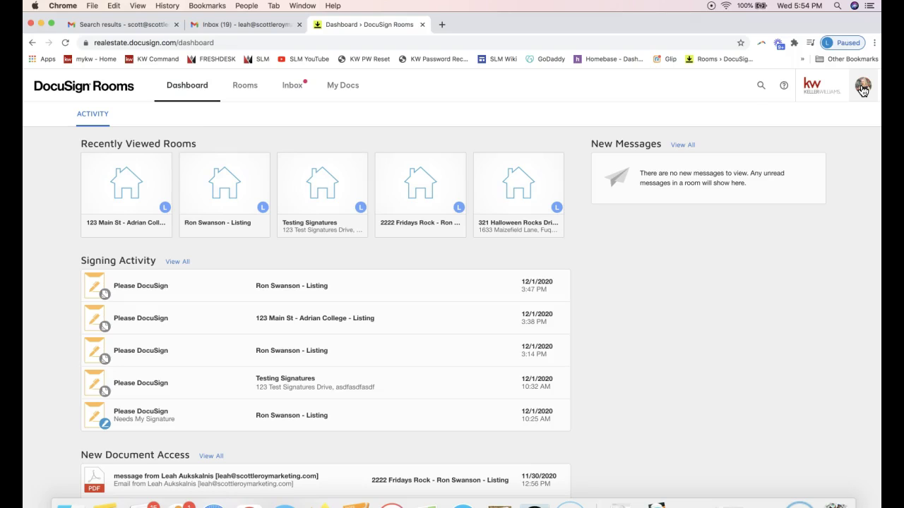
left_click(863, 90)
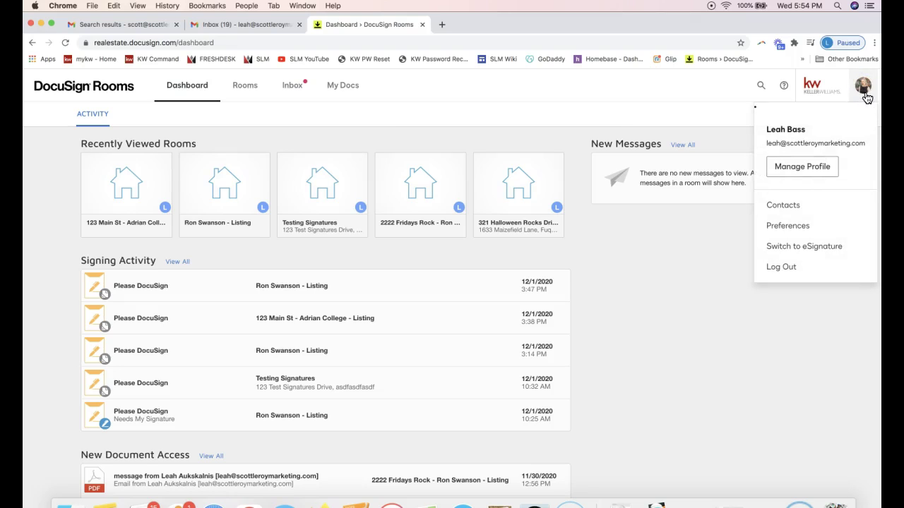
left_click(865, 92)
left_click(865, 92)
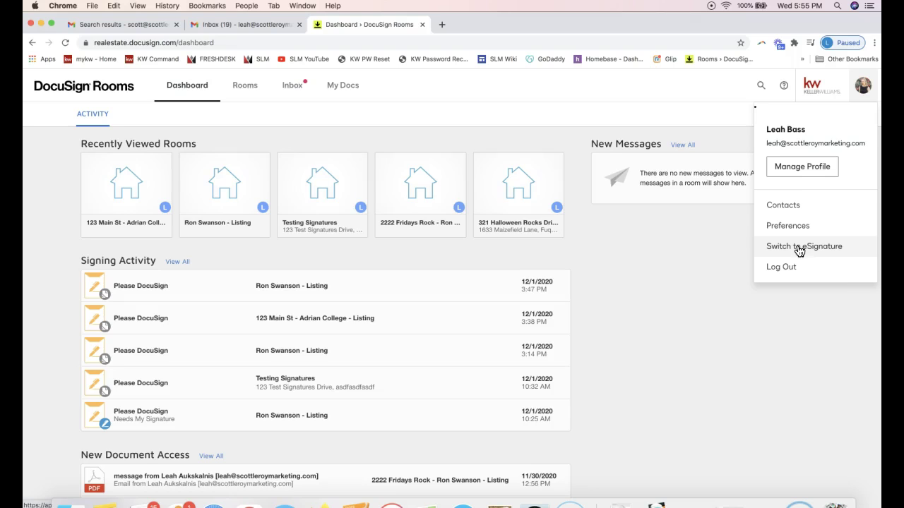
left_click(799, 249)
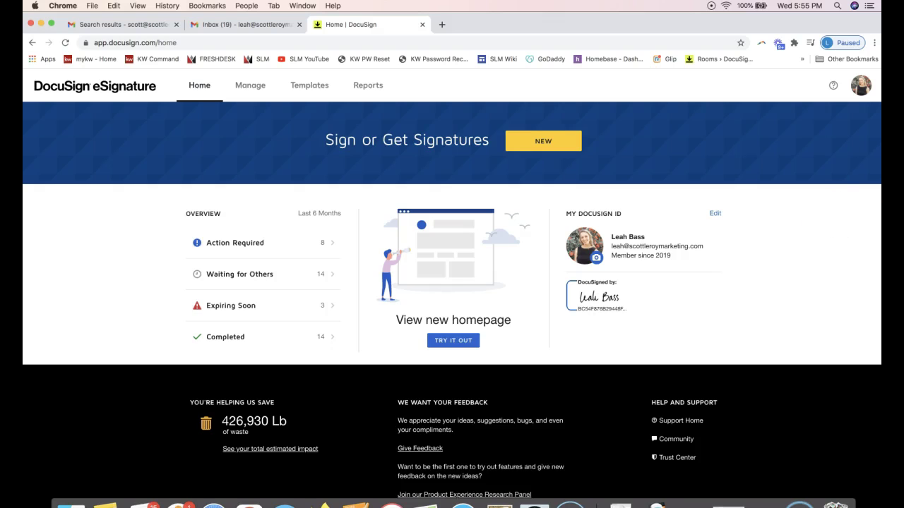
- Open My Templates and show the NEW menu with its create-template and Create PowerForm options
left_click(311, 94)
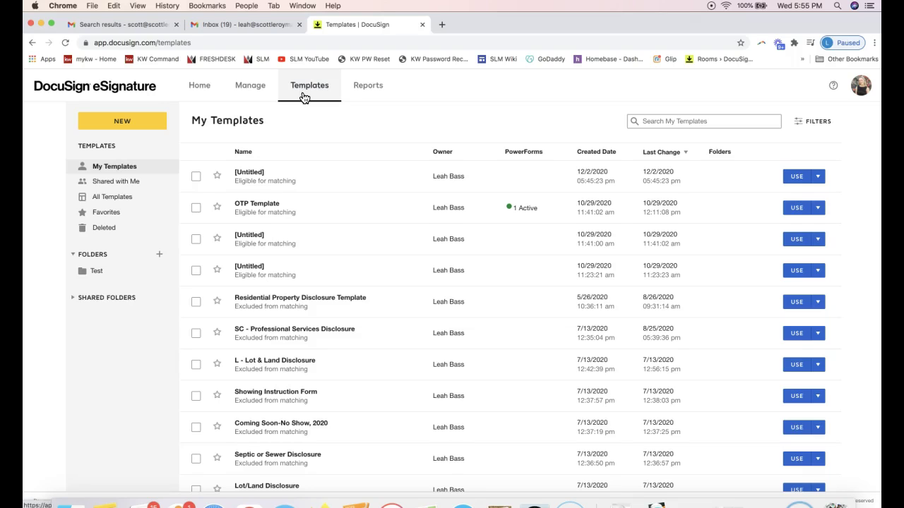
left_click(134, 124)
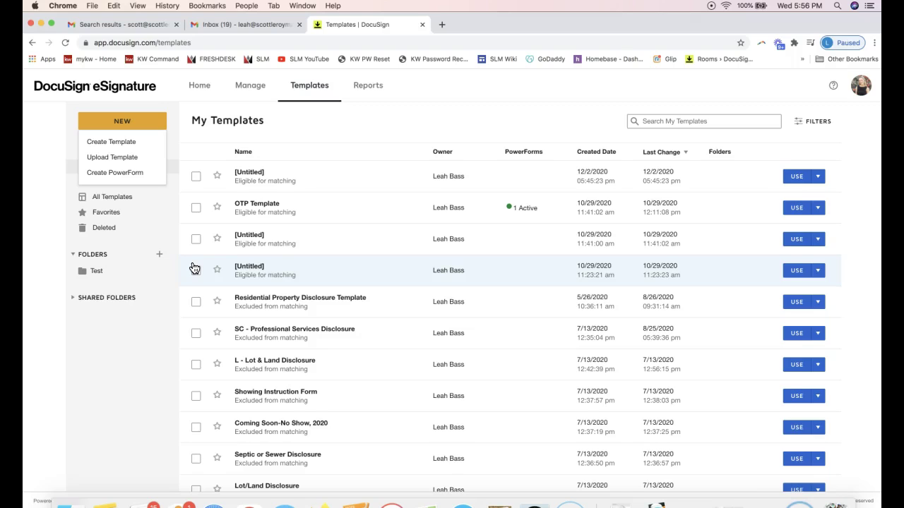
left_click(51, 200)
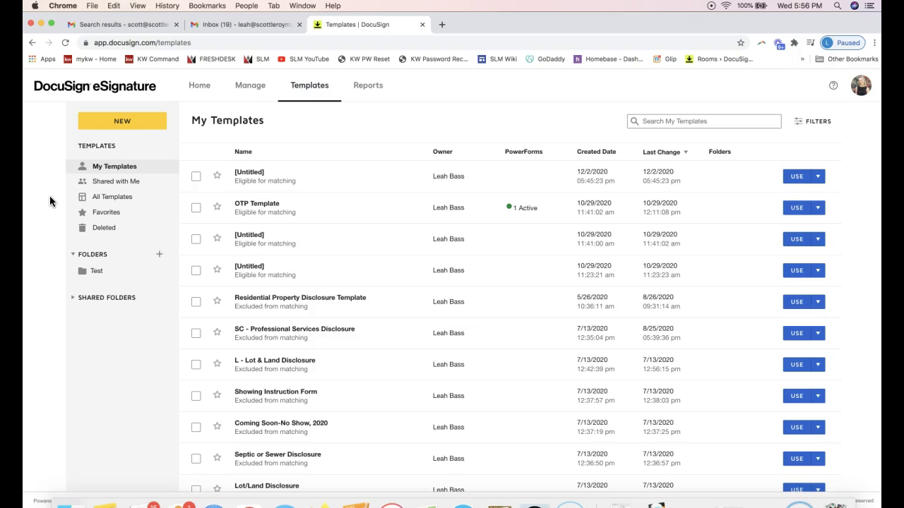
left_click(147, 131)
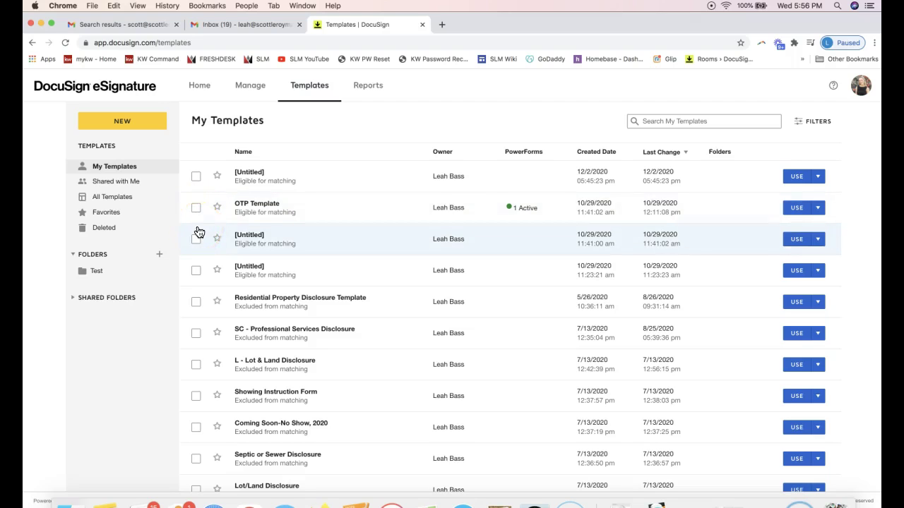
left_click(132, 125)
left_click(128, 124)
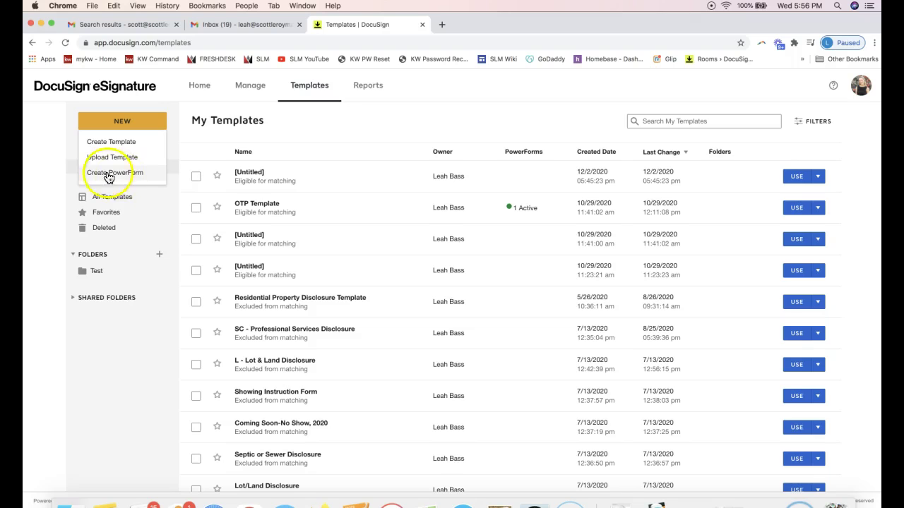
- Start a PowerForm based on the Residential Property Disclosure Template
left_click(95, 173)
left_click(124, 117)
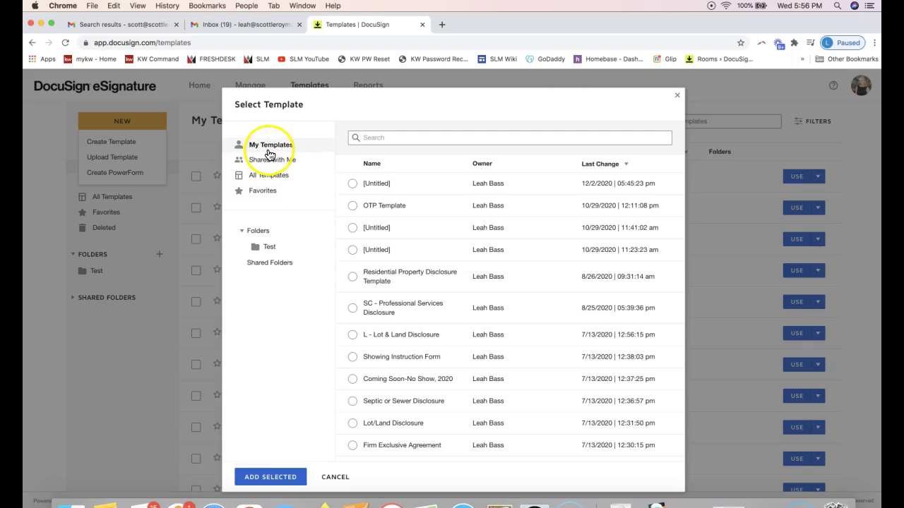
scroll(507, 319, "down", 1)
scroll(506, 319, "down", 2)
scroll(507, 319, "down", 1)
scroll(506, 319, "down", 1)
scroll(507, 320, "up", 1)
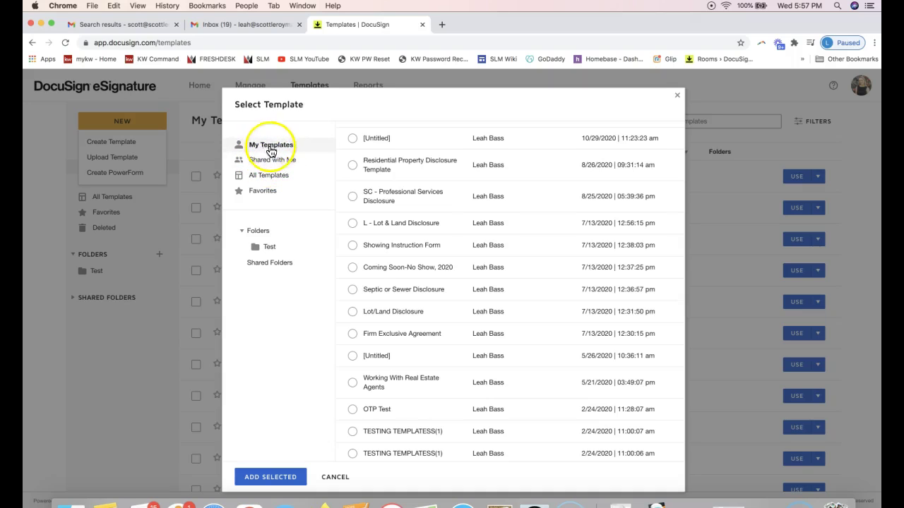
left_click(352, 164)
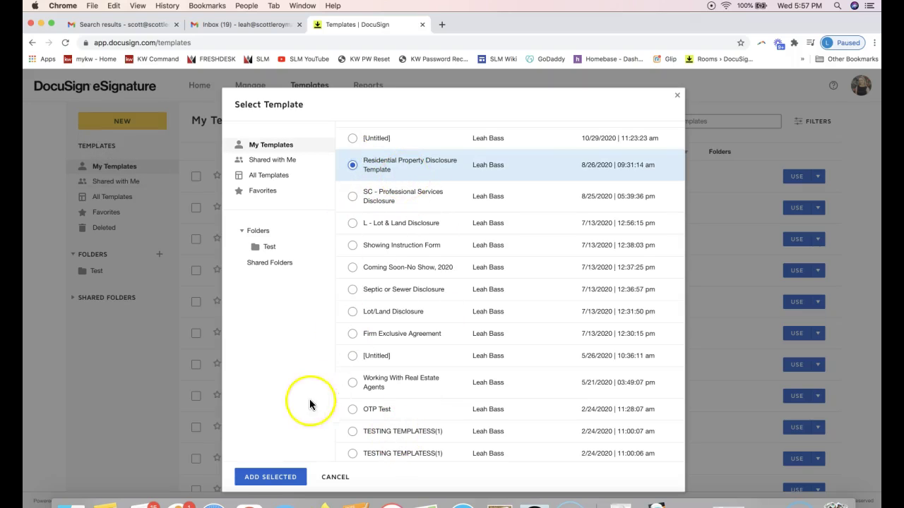
left_click(261, 483)
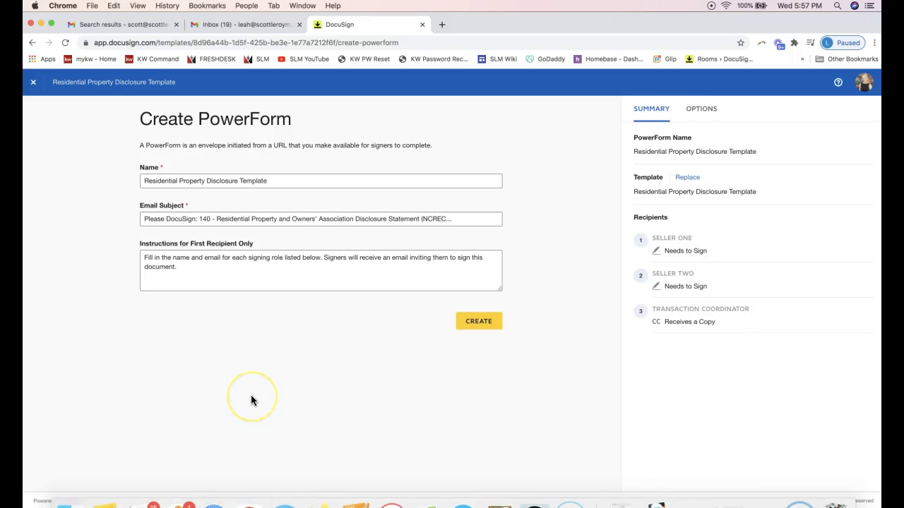
- Prefix the PowerForm name with 'PowerForm -'
triple_click(143, 118)
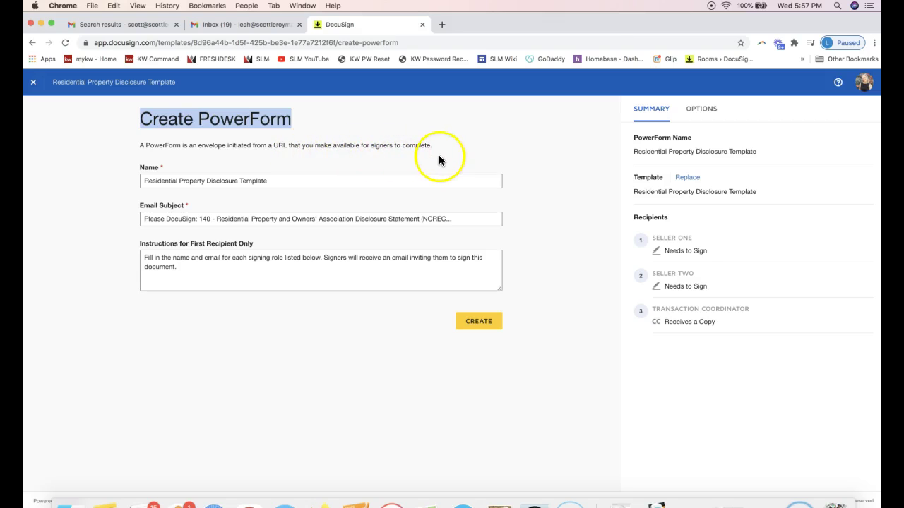
left_click(277, 181)
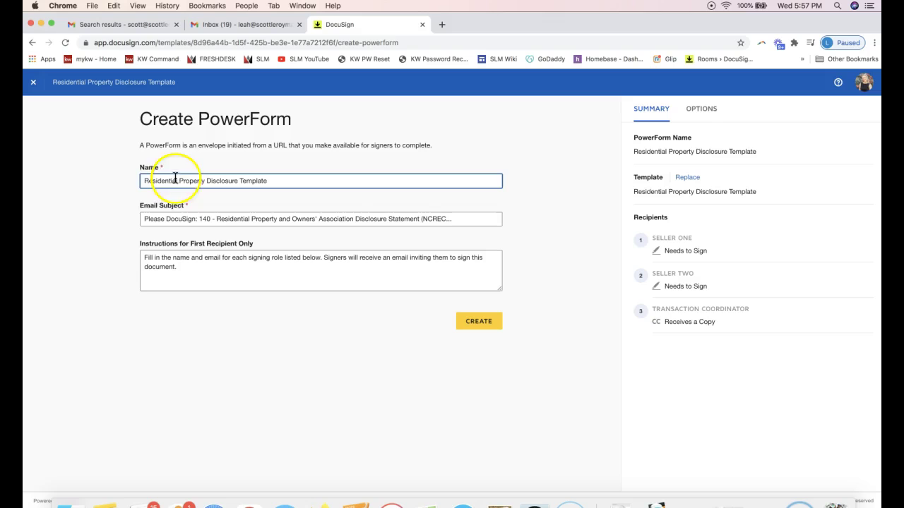
triple_click(143, 181)
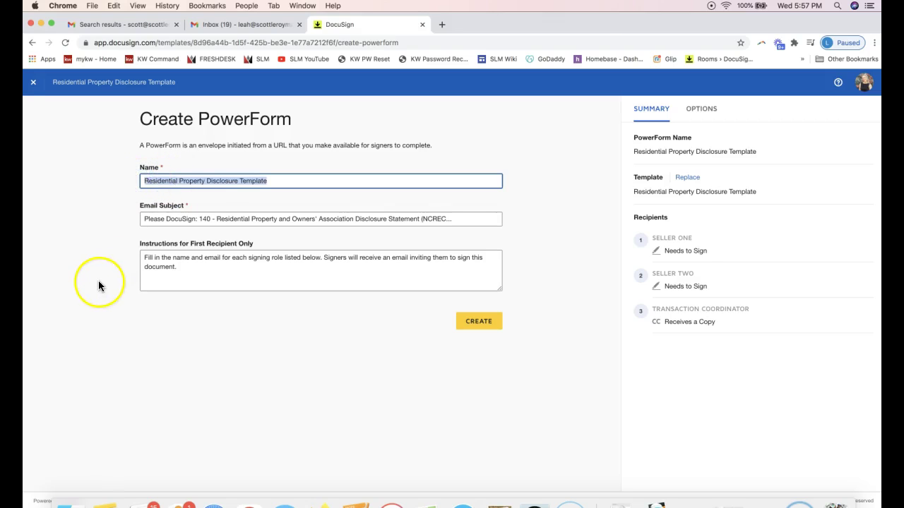
left_click(145, 181)
type("PowerForm -")
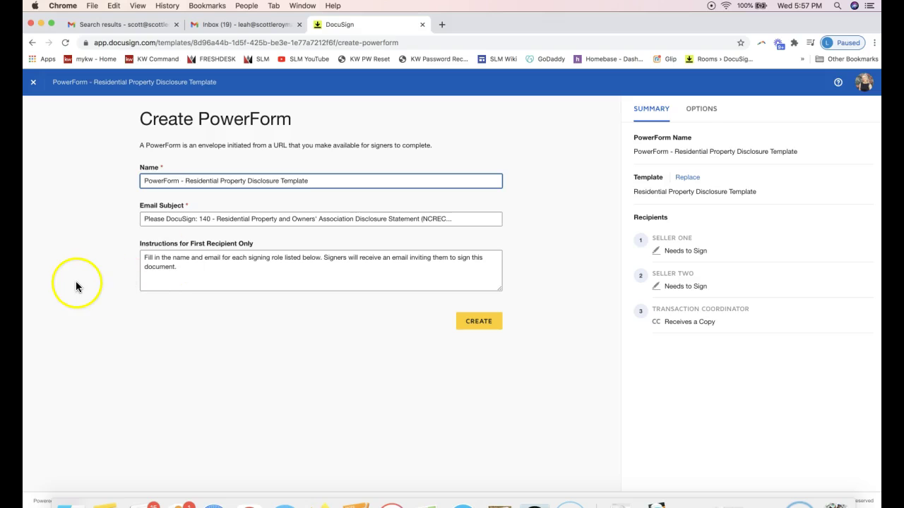
- Review the email subject and first-recipient instructions, then create the PowerForm to get its link
triple_click(216, 219)
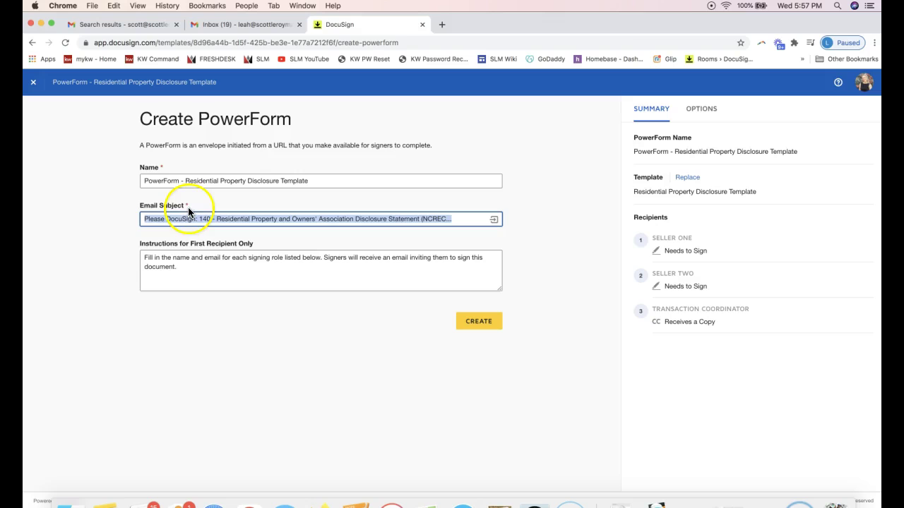
left_click(181, 268)
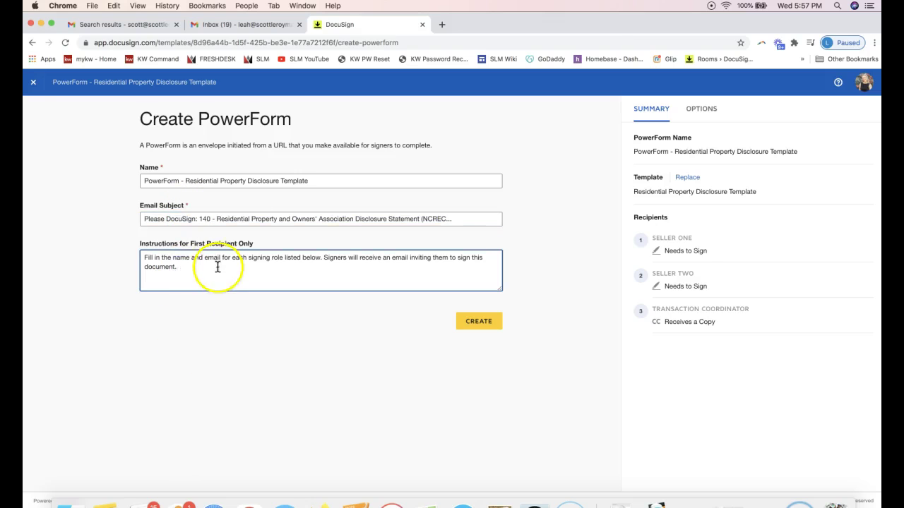
triple_click(218, 266)
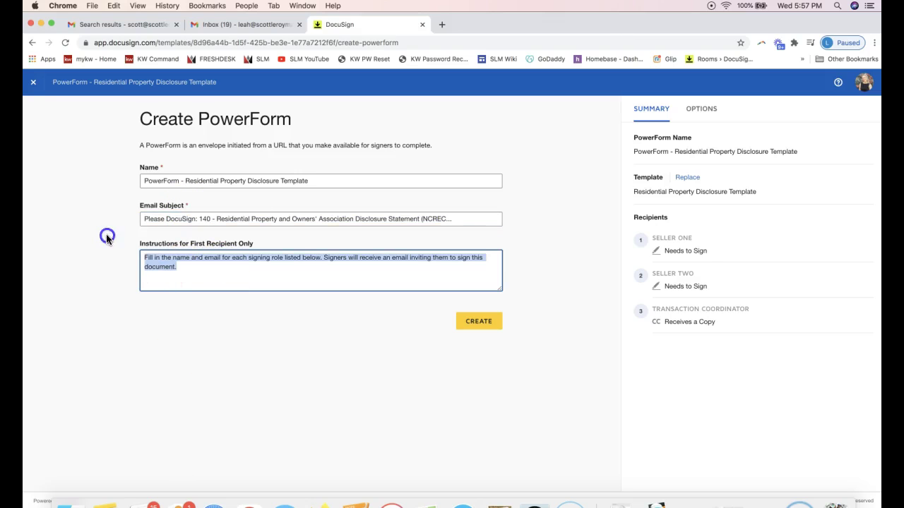
left_click(289, 325)
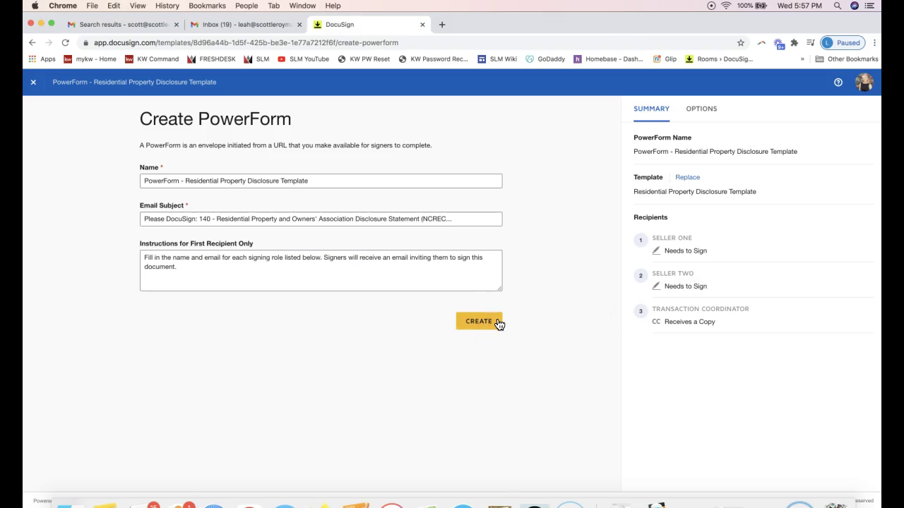
left_click(498, 324)
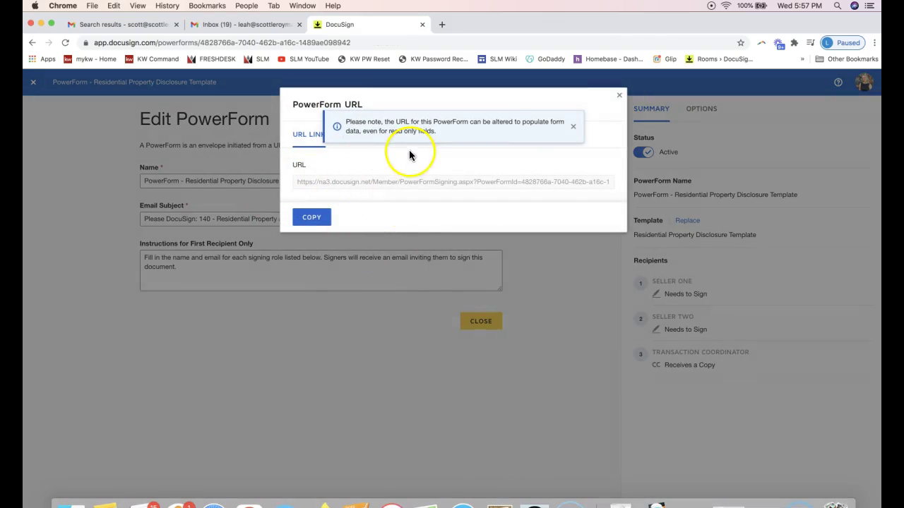
- Copy the PowerForm's URL link after viewing the Embed Code, and open a new browser tab
left_click(572, 128)
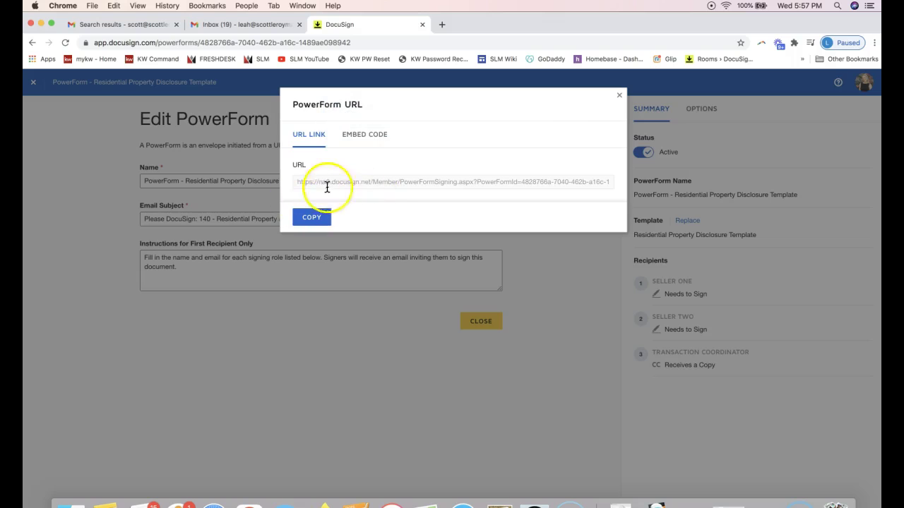
left_click(365, 133)
left_click(310, 135)
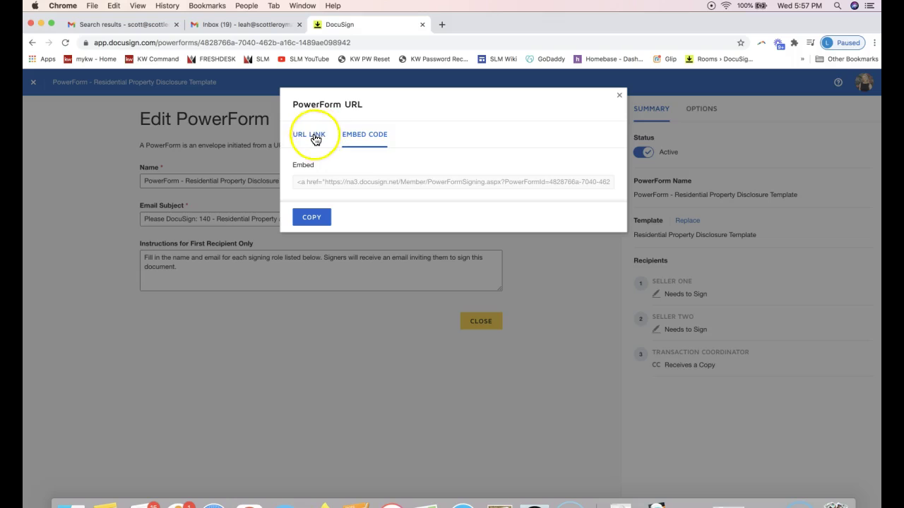
left_click(309, 219)
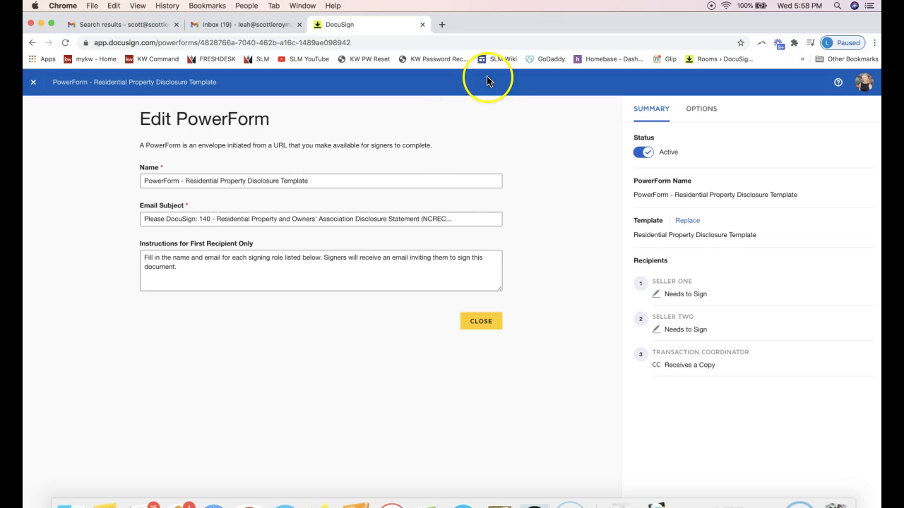
left_click(442, 24)
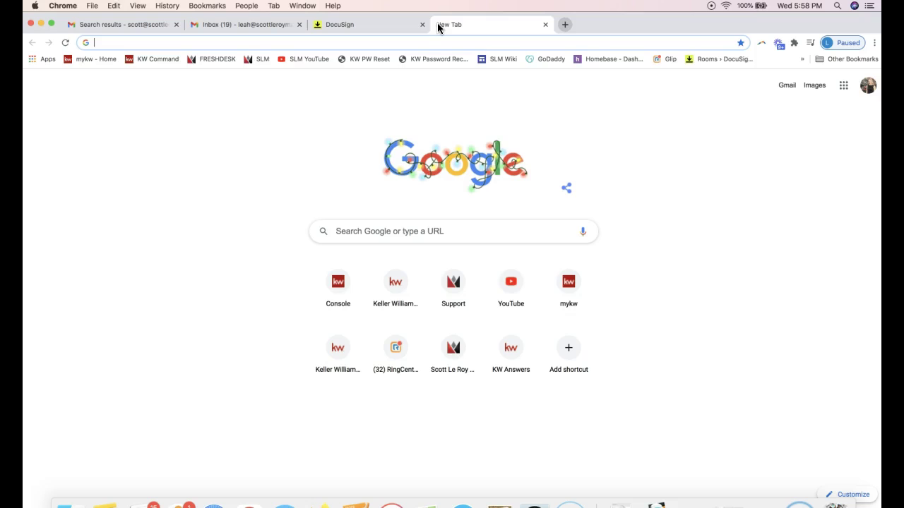
key("super+v")
key("Return")
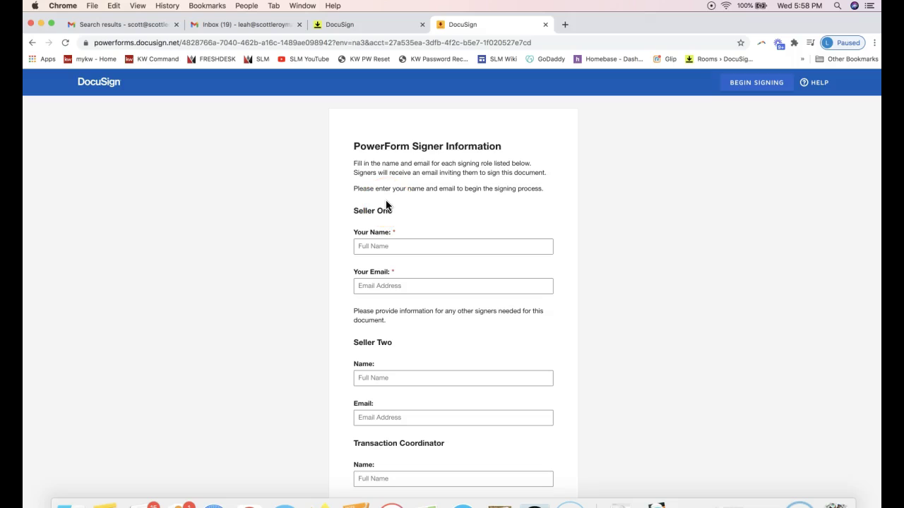
left_click(382, 247)
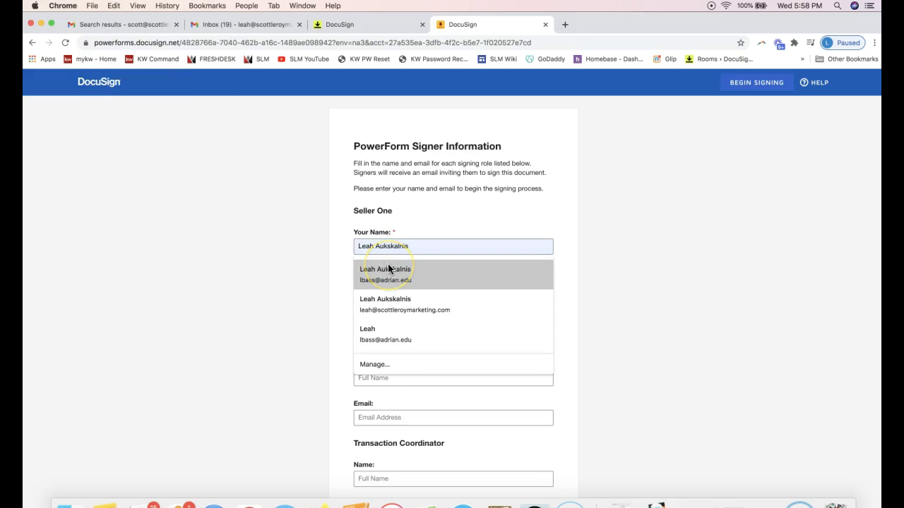
left_click(276, 250)
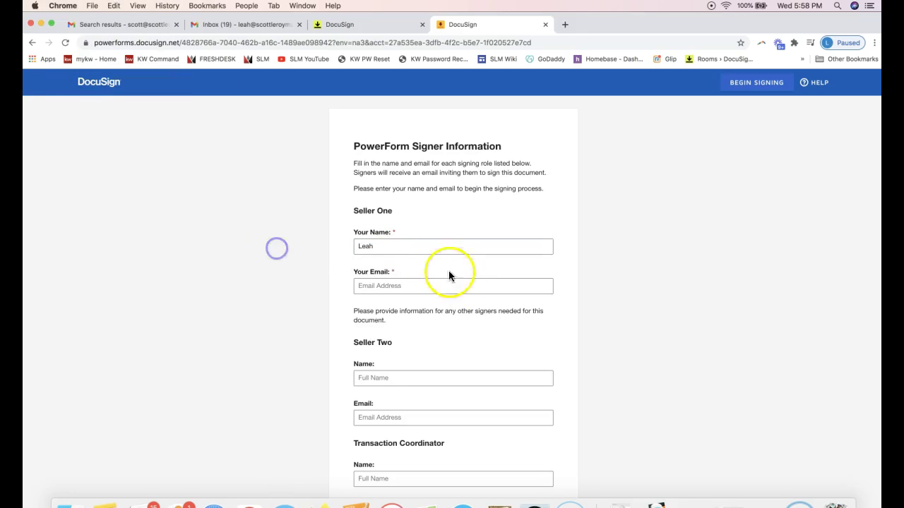
left_click(412, 247)
type("Bass")
left_click(272, 269)
left_click(440, 285)
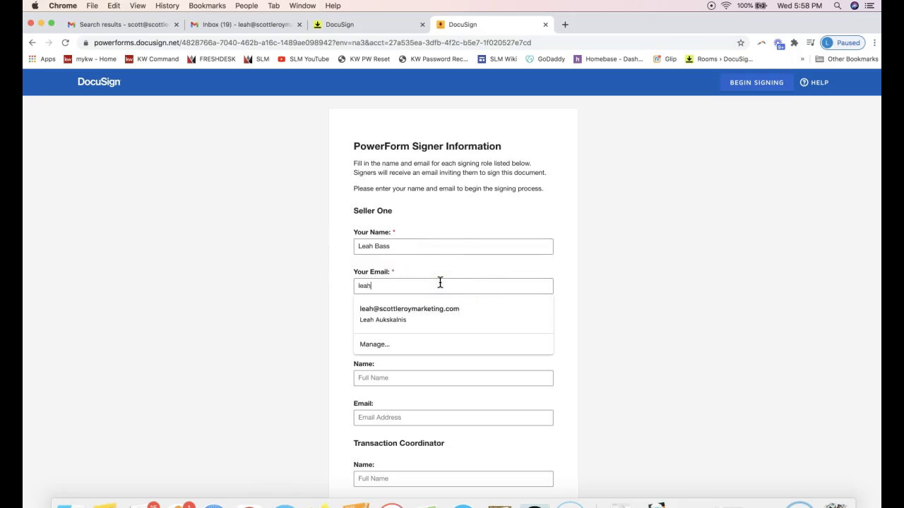
left_click(601, 307)
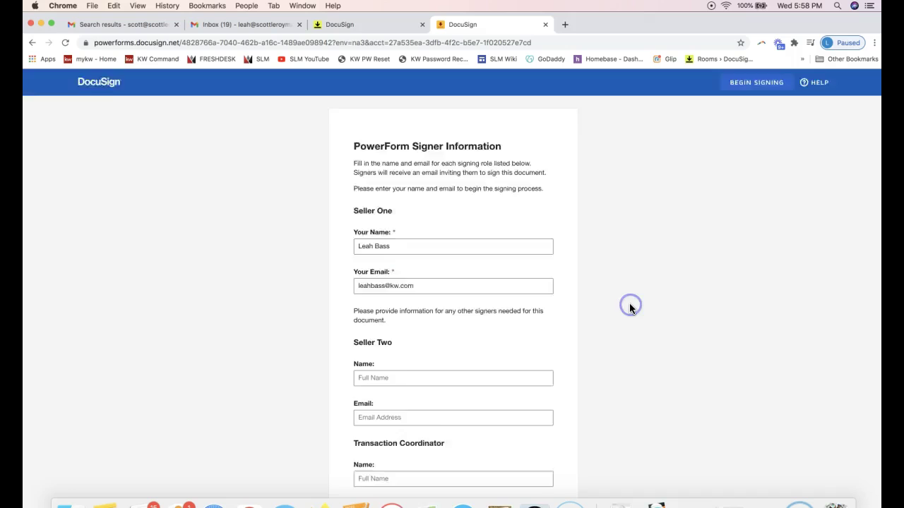
- Review the Seller One, Seller Two and Transaction Coordinator roles, then begin signing
scroll(629, 304, "down", 2)
scroll(629, 308, "down", 3)
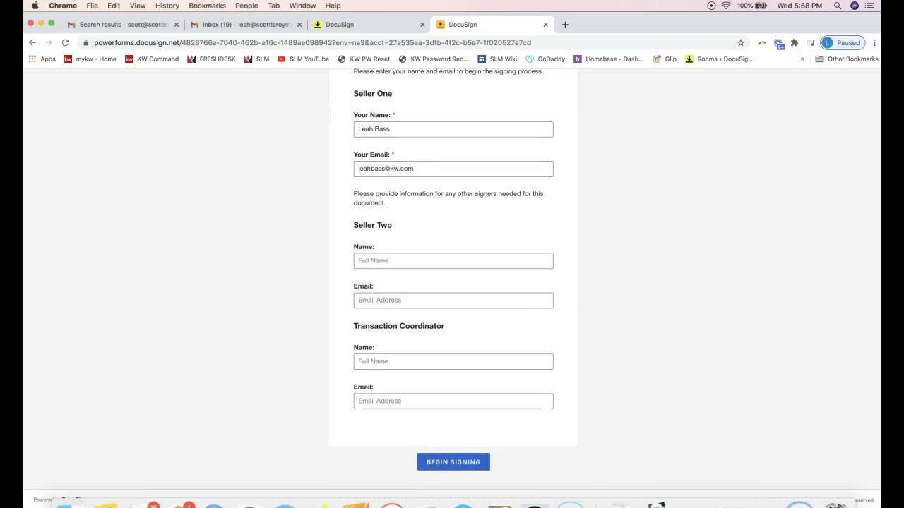
left_click(449, 468)
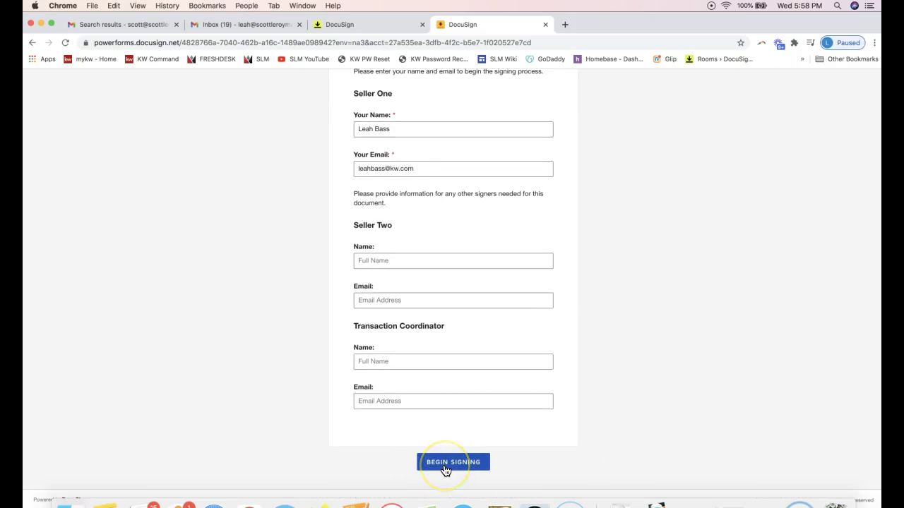
scroll(459, 389, "up", 2)
scroll(460, 389, "up", 2)
triple_click(368, 211)
scroll(368, 211, "down", 2)
triple_click(363, 274)
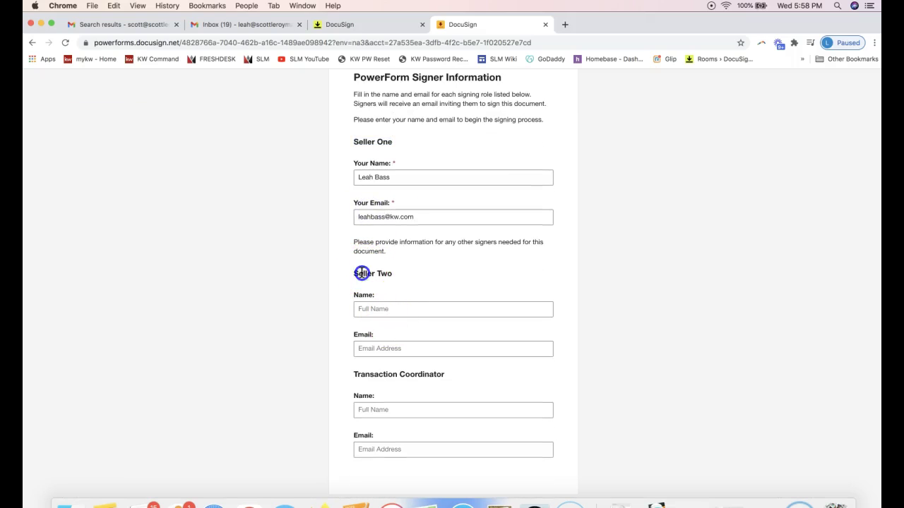
triple_click(394, 375)
scroll(501, 379, "up", 2)
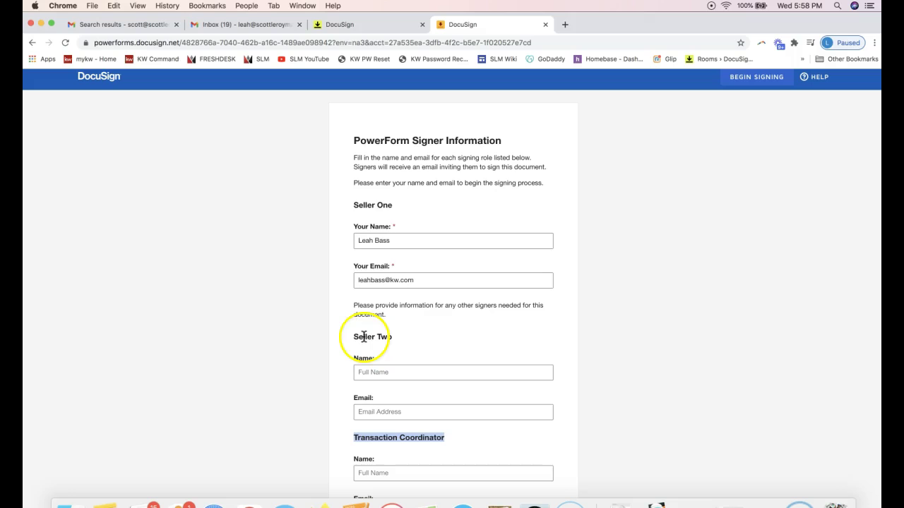
left_click(375, 202)
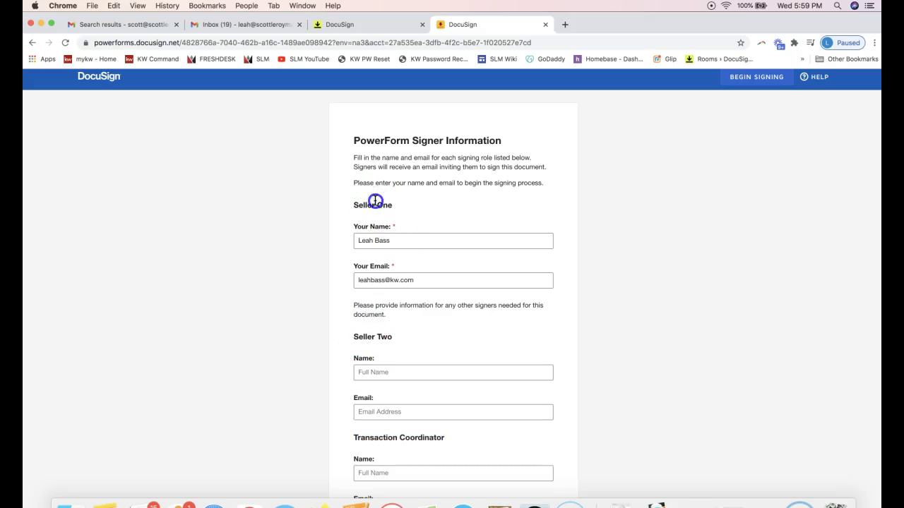
triple_click(375, 201)
scroll(694, 333, "down", 3)
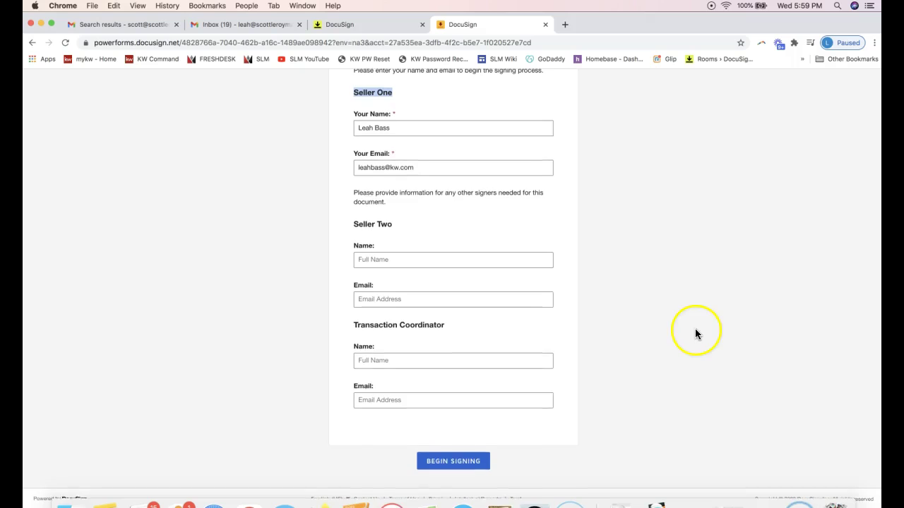
left_click(455, 470)
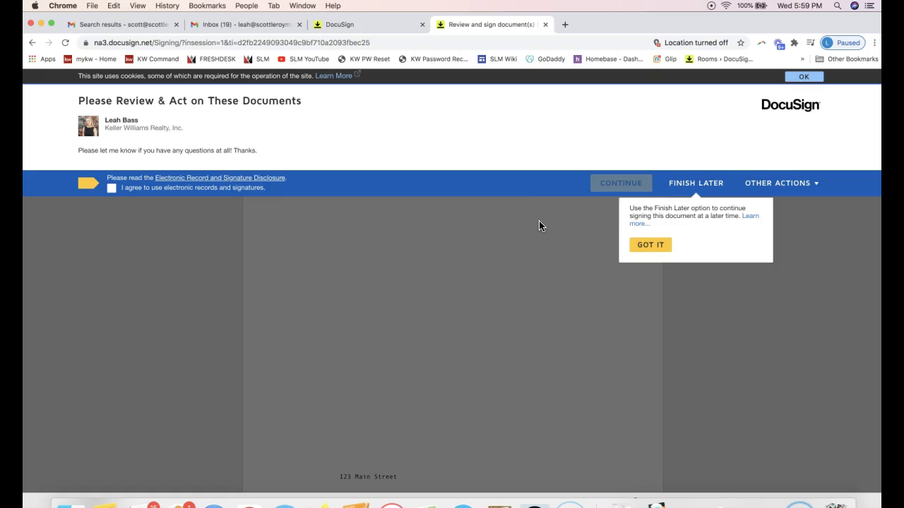
- Accept the electronic records disclosure and open the required Sign Here field
left_click(656, 246)
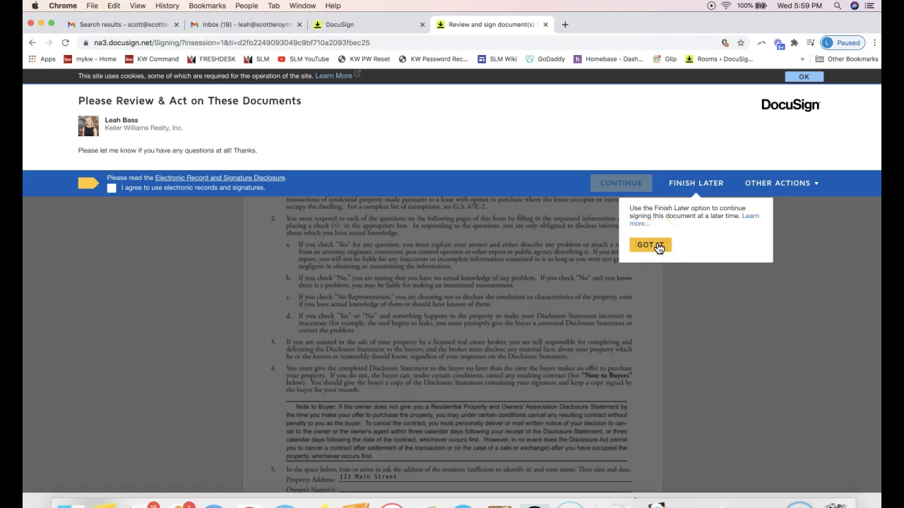
left_click(111, 188)
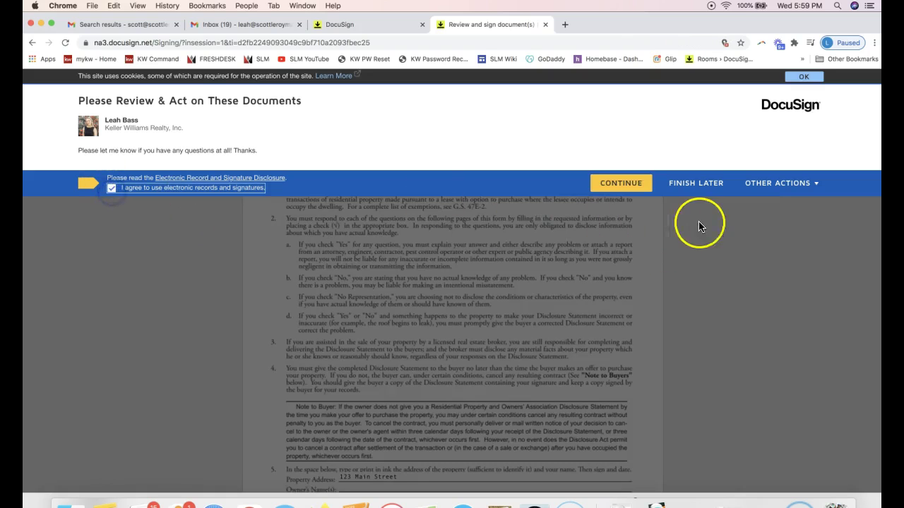
left_click(622, 183)
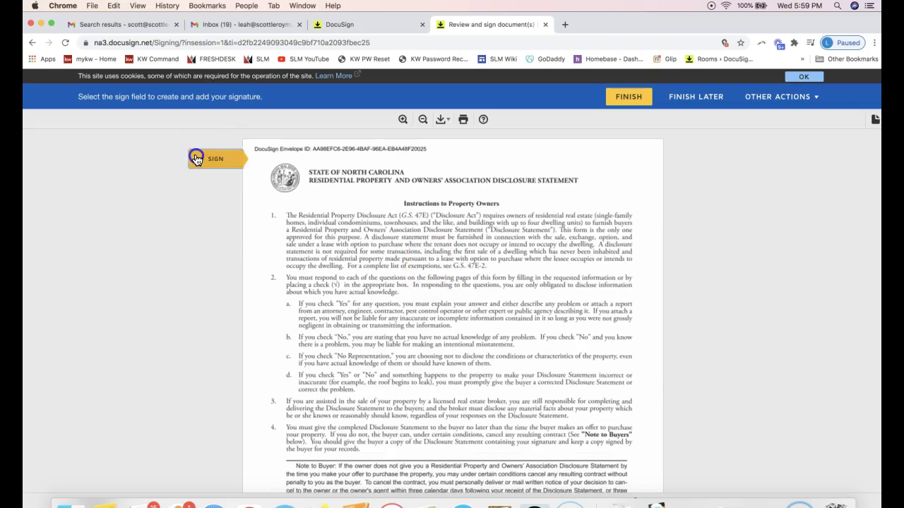
left_click(196, 159)
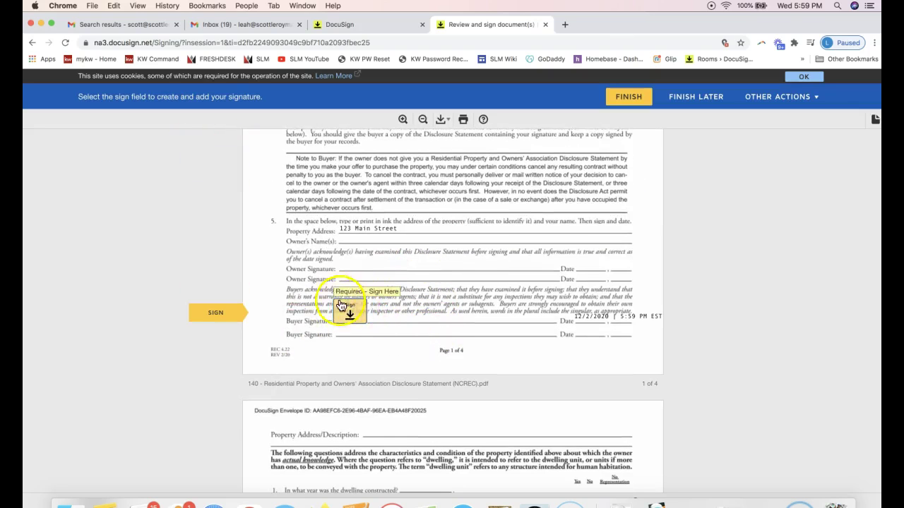
left_click(356, 310)
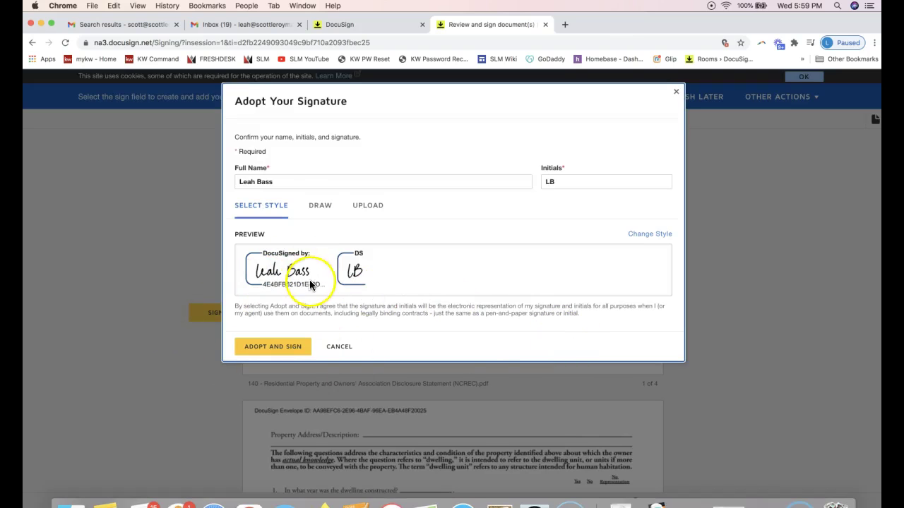
- Add middle initial 'N' to the full name so initials read LNB, then adopt and sign
left_click(269, 182)
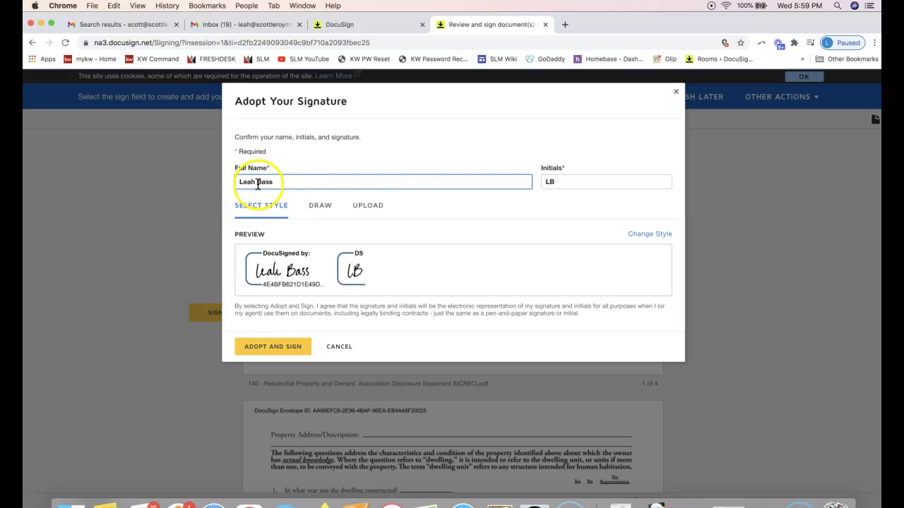
left_click(258, 181)
type("N.")
left_click(548, 183)
type("N")
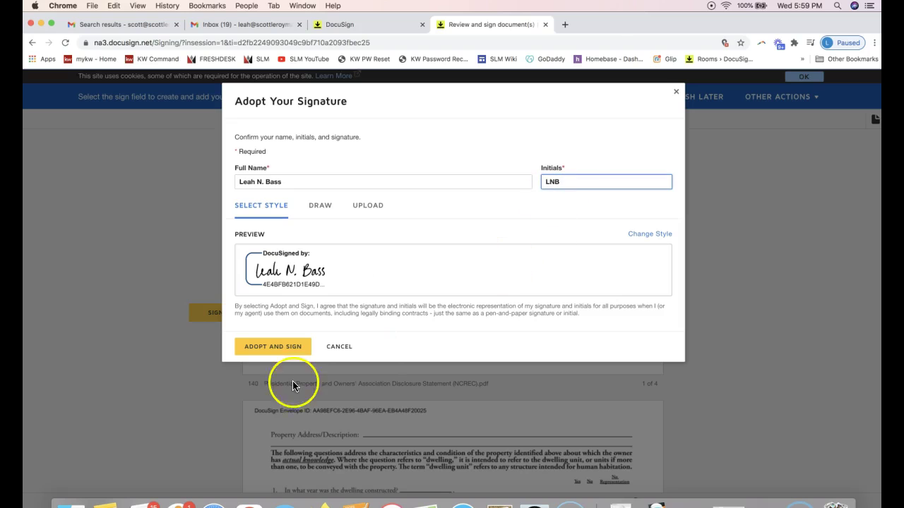
left_click(268, 348)
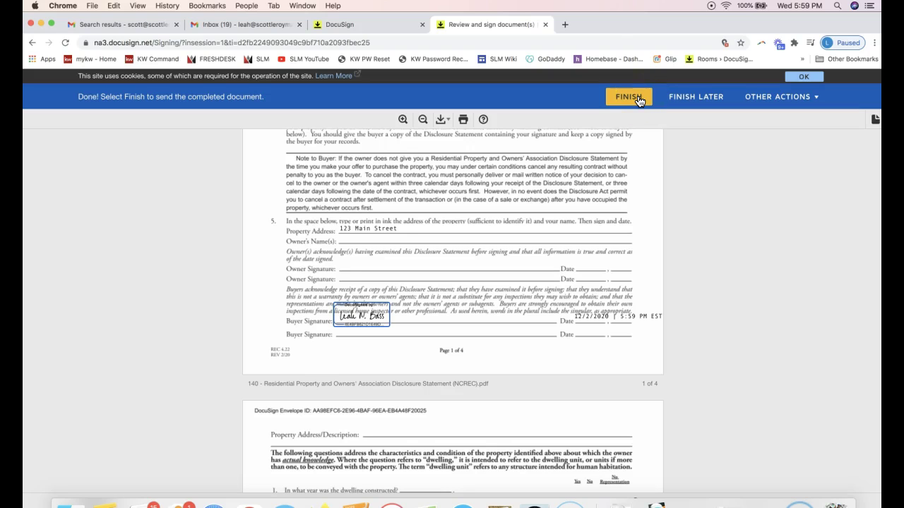
- Download a copy of the signed disclosure and close the save-a-copy prompt
left_click(706, 426)
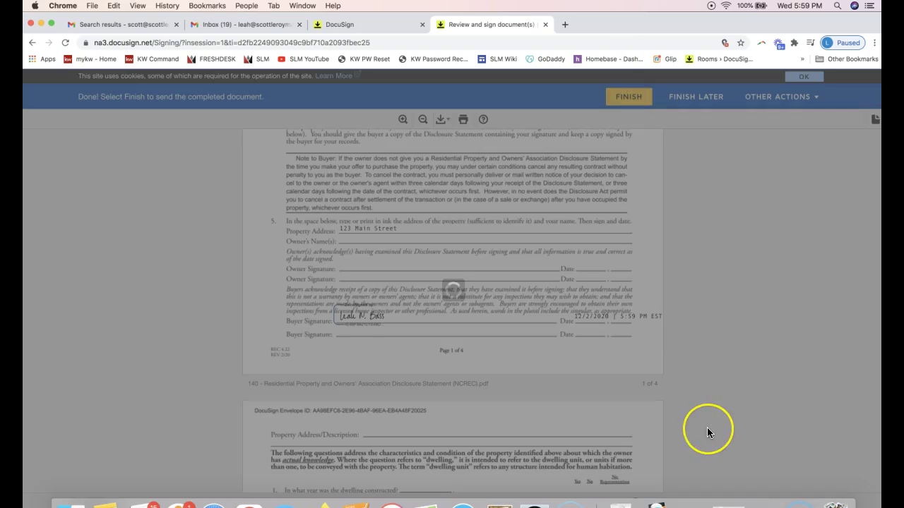
left_click(798, 292)
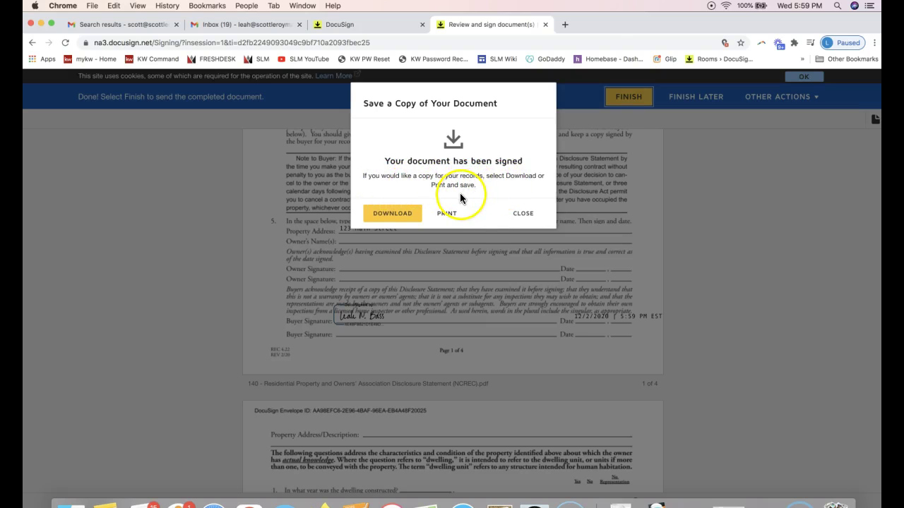
left_click(386, 221)
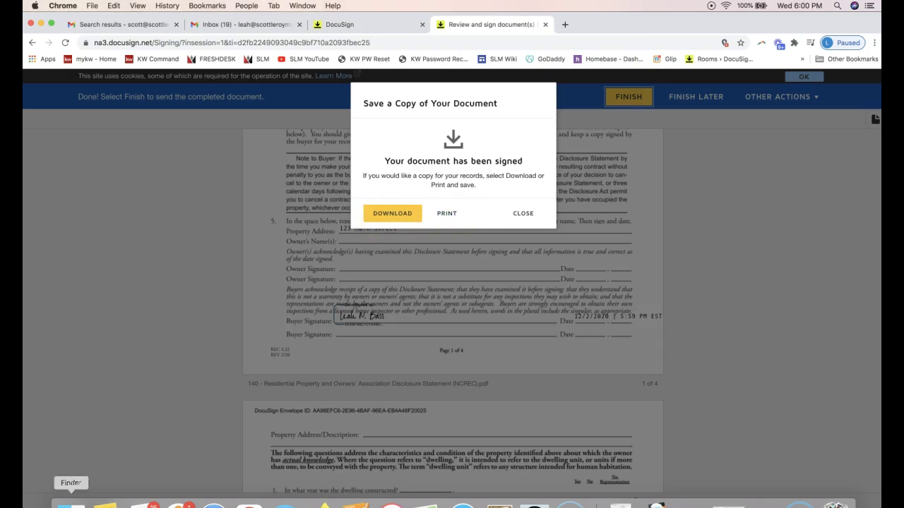
left_click(70, 485)
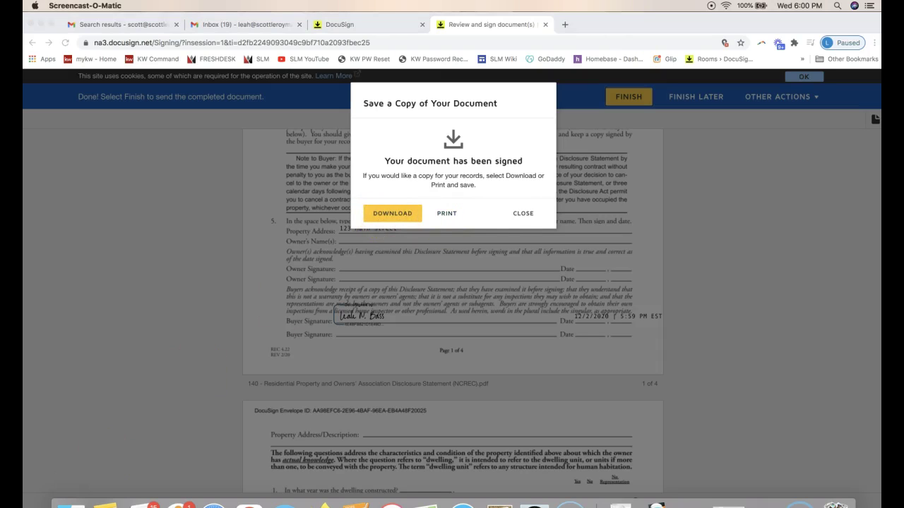
left_click(529, 218)
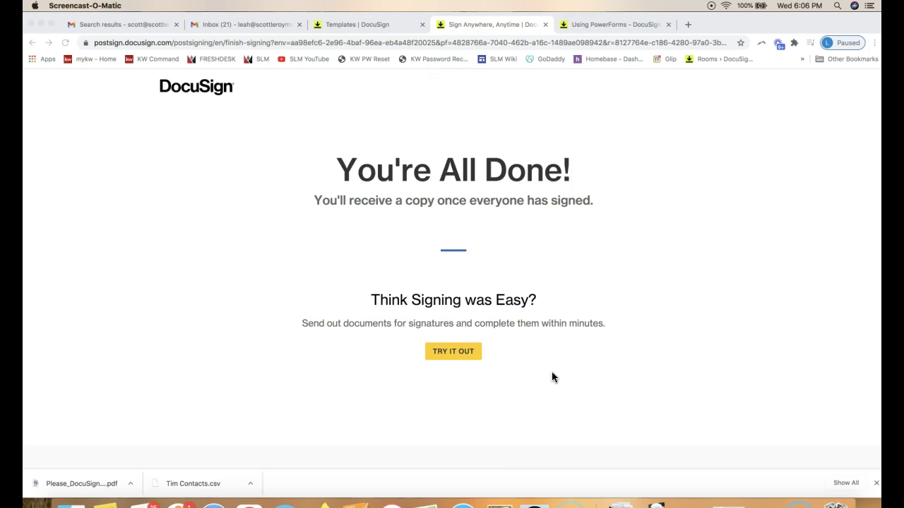
- Go to Manage > PowerForms to list all PowerForms with their response counts
left_click(360, 27)
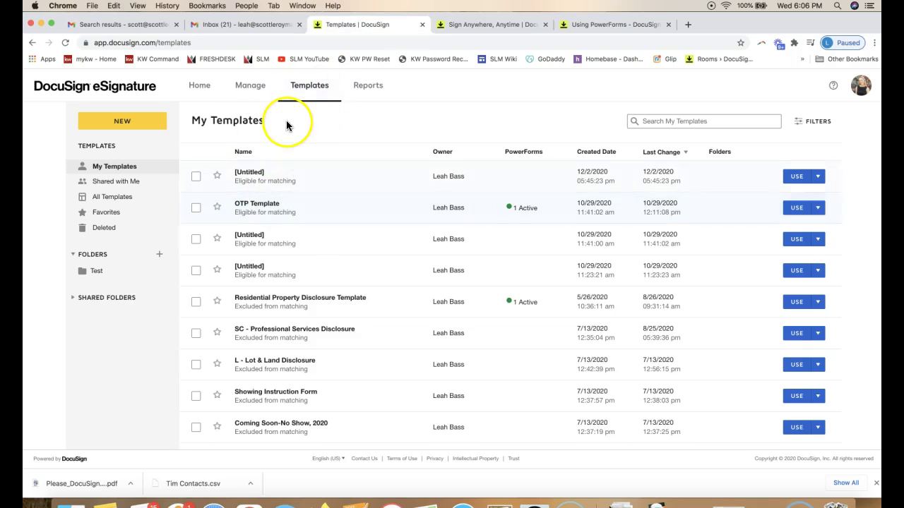
left_click(253, 87)
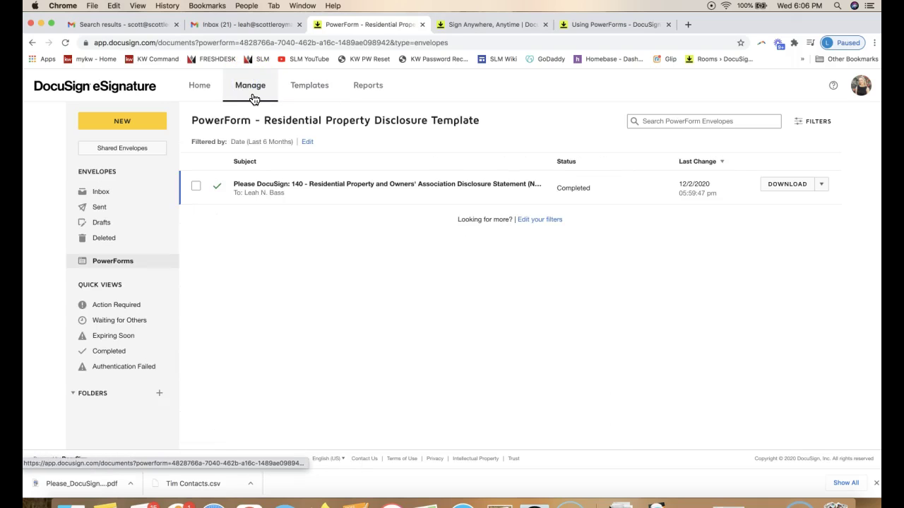
left_click(264, 97)
left_click(110, 264)
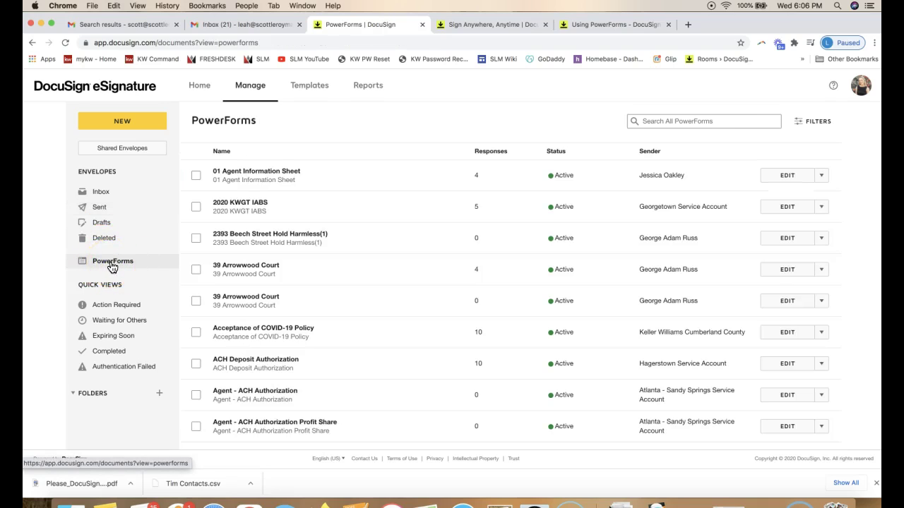
left_click(98, 267)
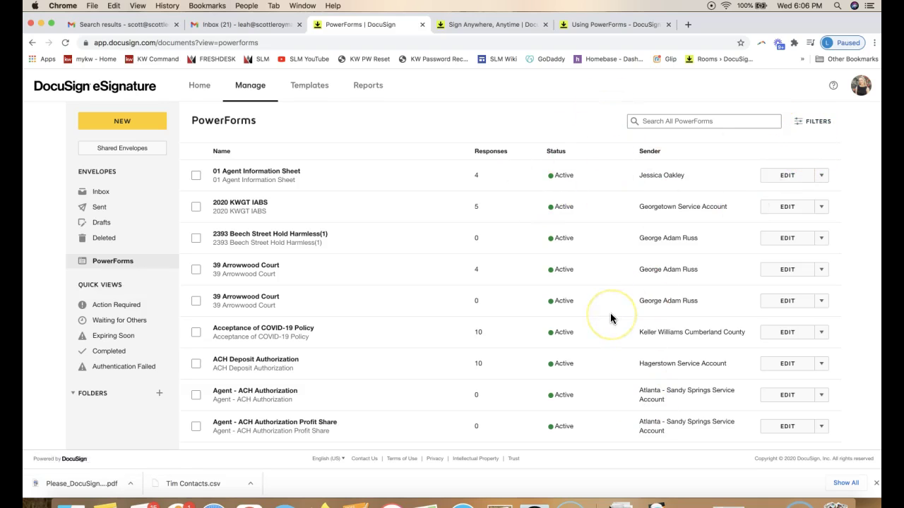
- Filter the PowerForms list to Sent: By Me
left_click(818, 124)
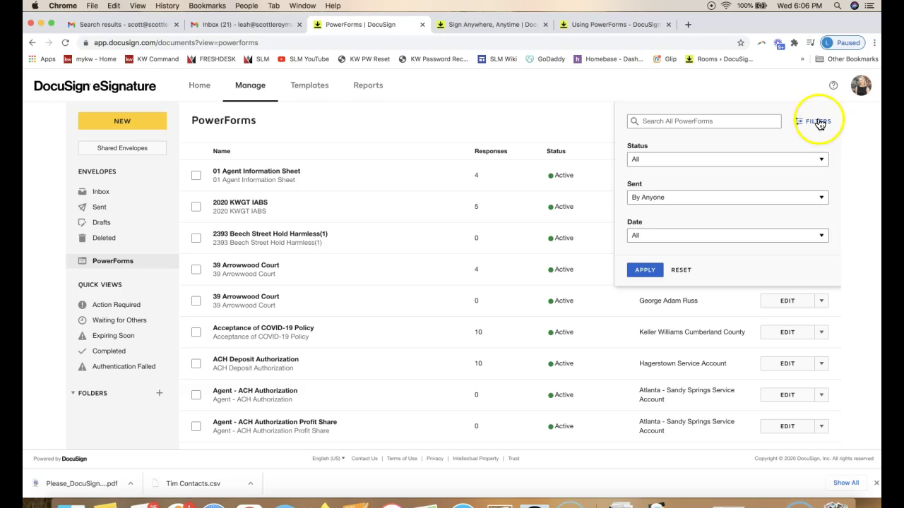
left_click(651, 200)
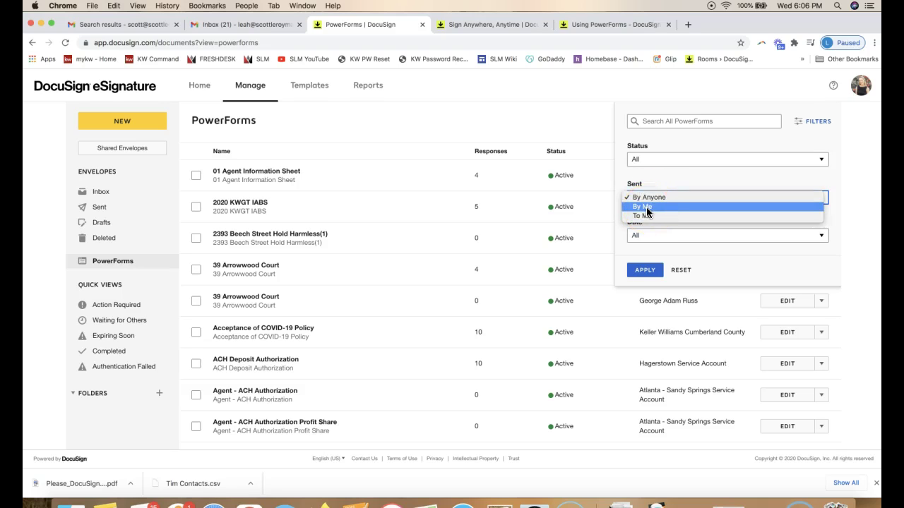
left_click(646, 207)
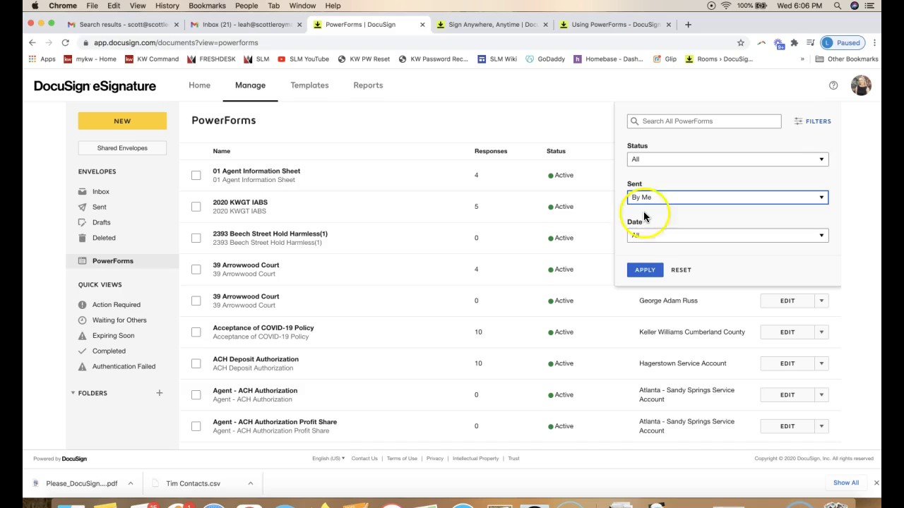
left_click(644, 272)
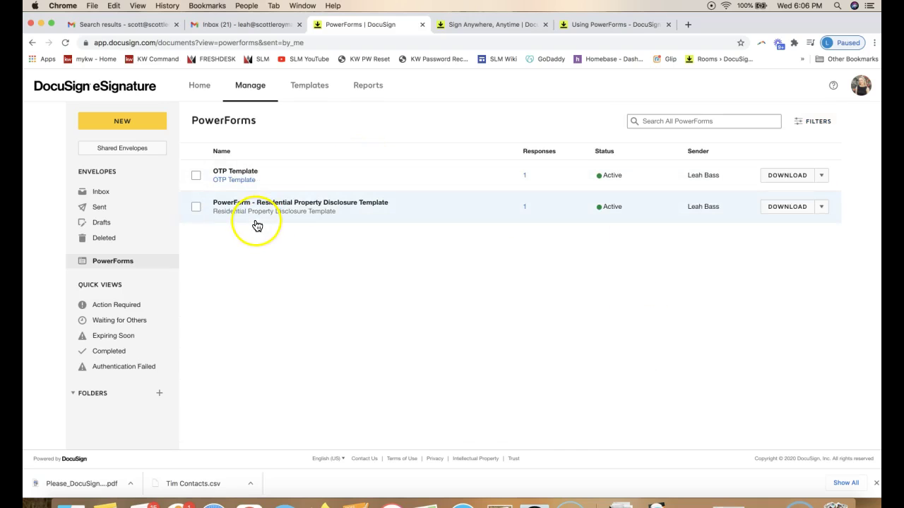
- Open the Residential Property Disclosure PowerForm's envelopes and check the completed envelope's download options
left_click(526, 214)
left_click(524, 209)
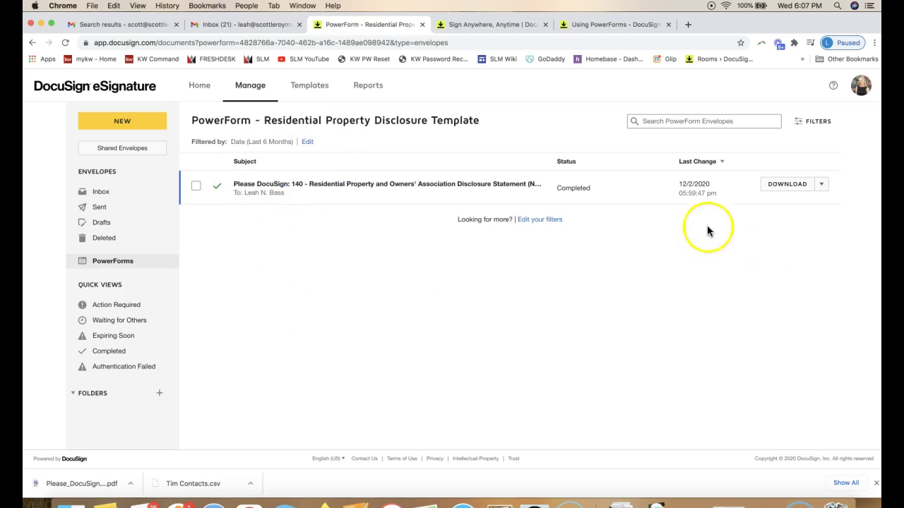
left_click(782, 190)
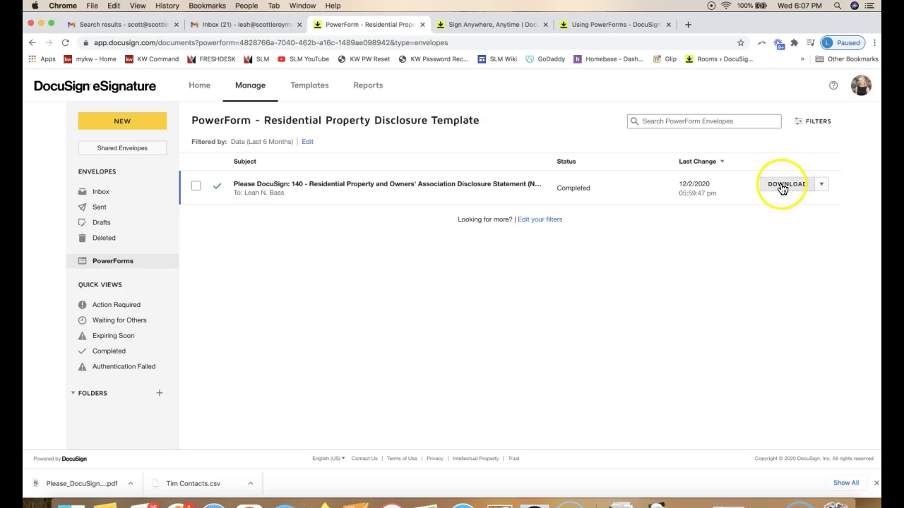
left_click(822, 185)
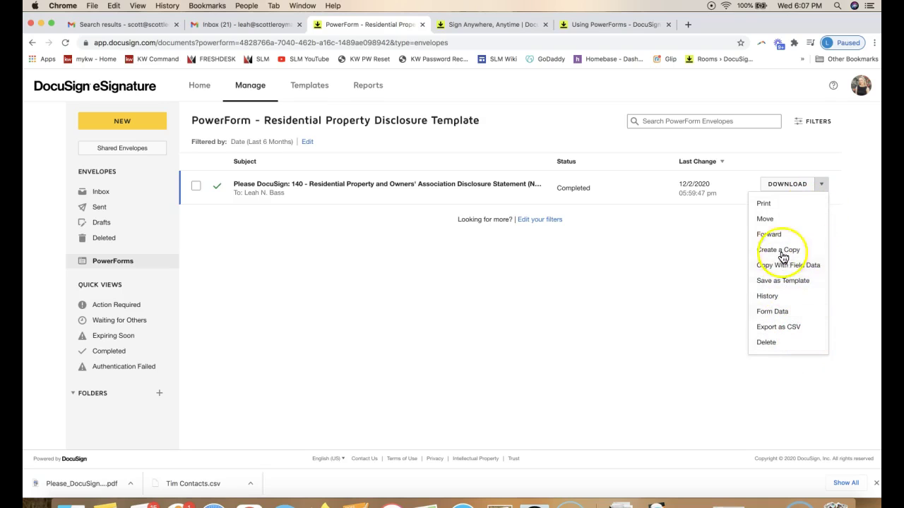
left_click(593, 279)
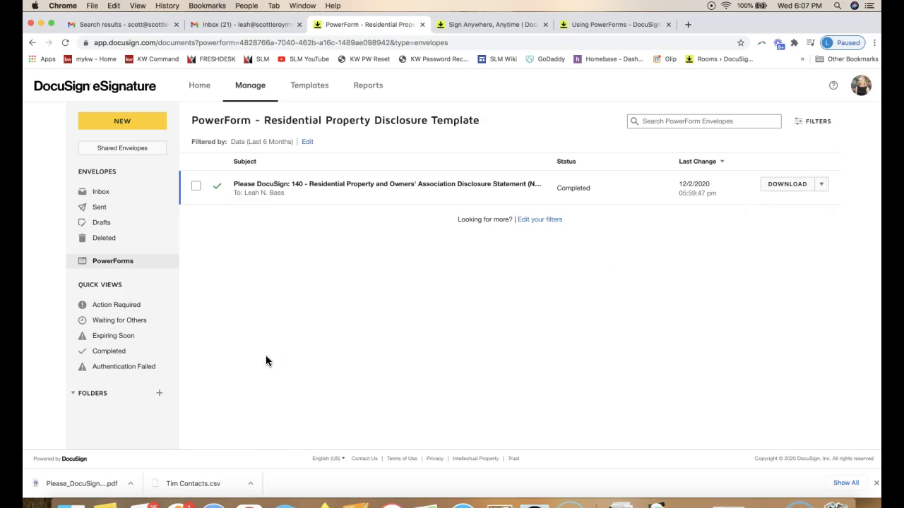